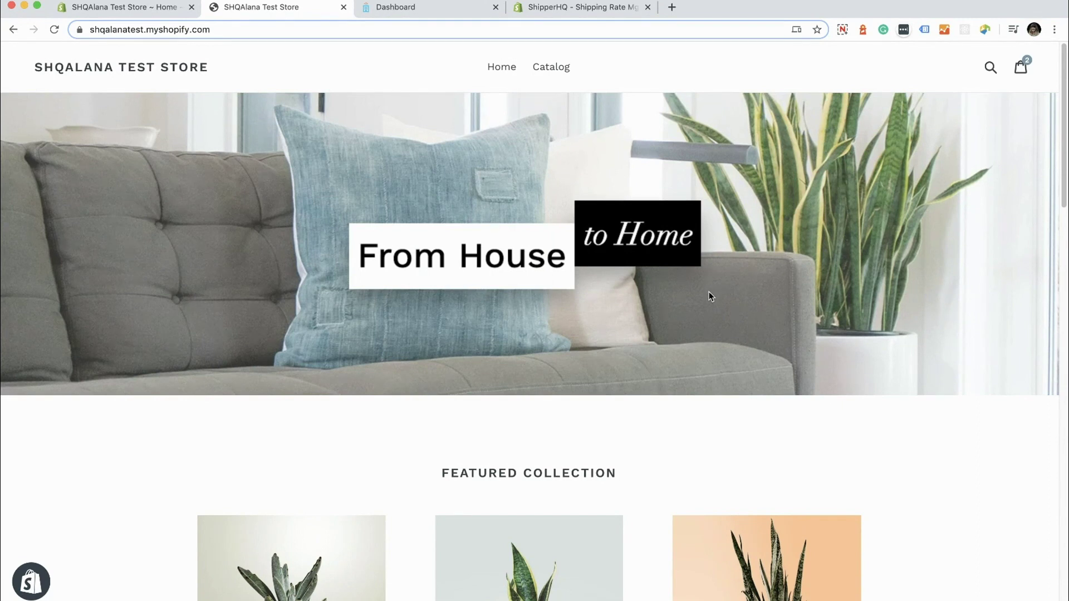
Step: Review the ShipperHQ App Store listing and its 30-day free trial, then return to the admin Apps page
{"action": "scroll", "coordinate": [562, 318], "scroll_direction": "down", "scroll_amount": 1}
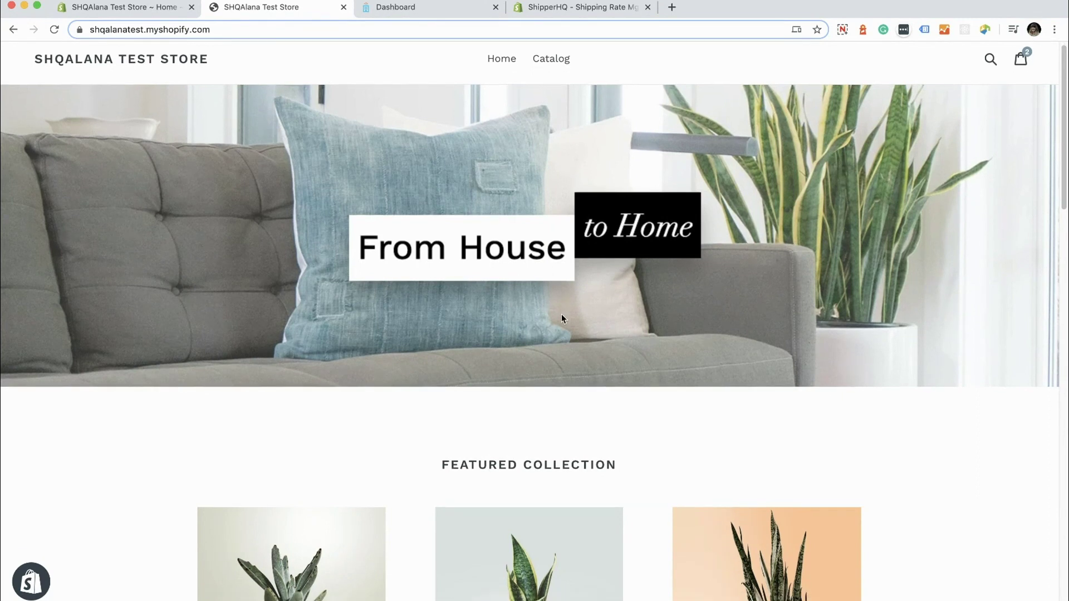
{"action": "scroll", "coordinate": [561, 315], "scroll_direction": "down", "scroll_amount": 1}
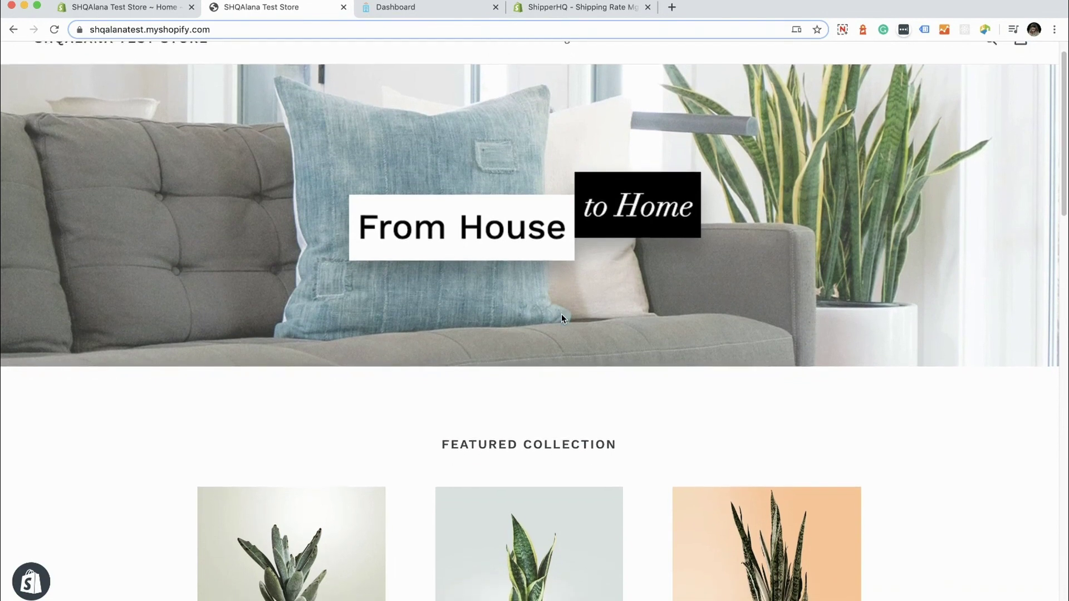
{"action": "scroll", "coordinate": [561, 318], "scroll_direction": "up", "scroll_amount": 2}
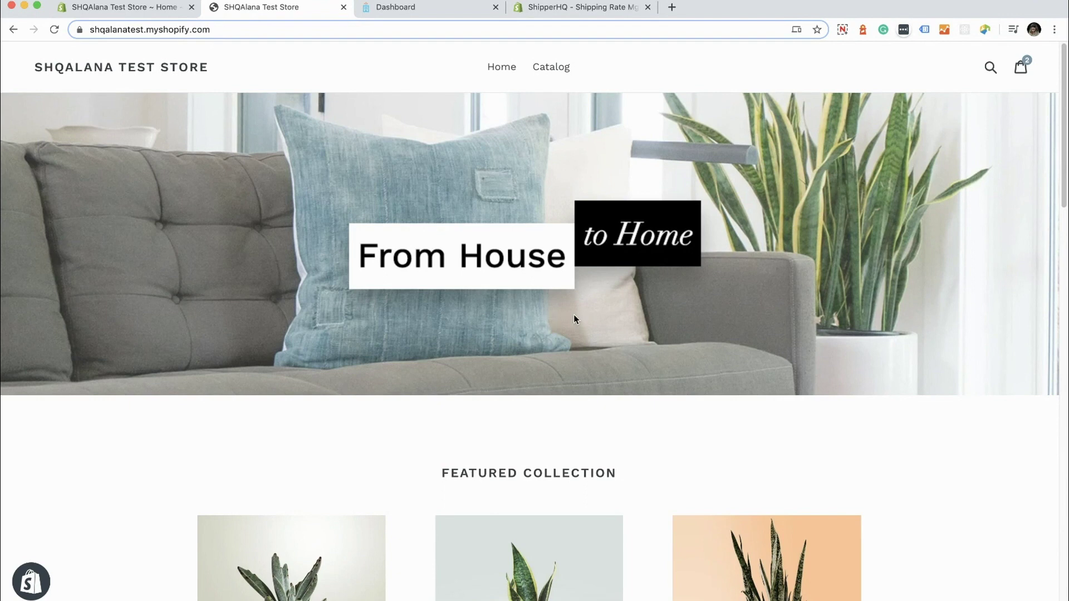
{"action": "scroll", "coordinate": [395, 318], "scroll_direction": "down", "scroll_amount": 2}
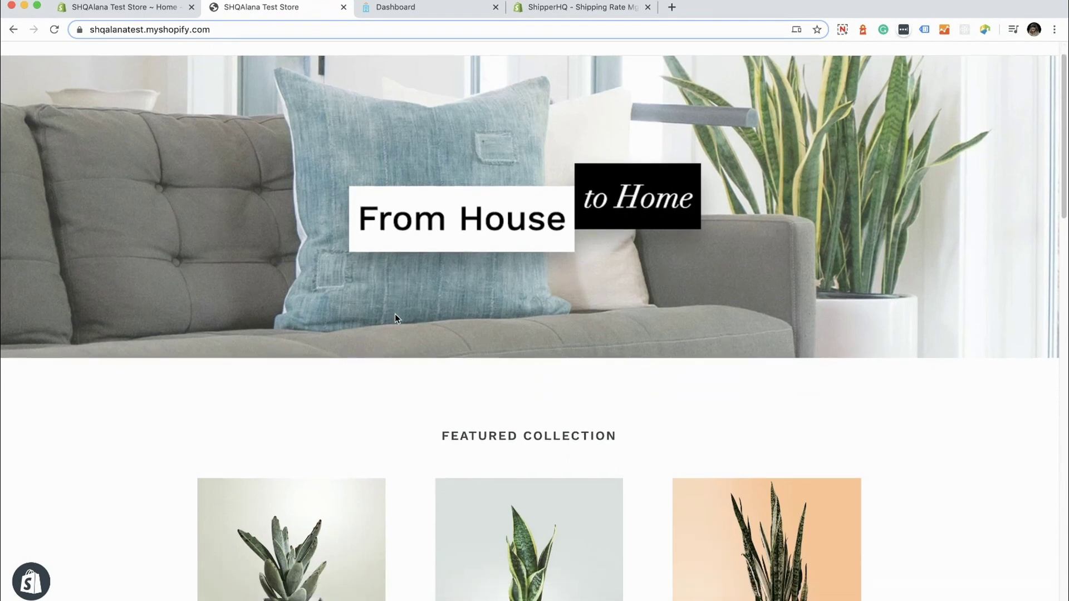
{"action": "scroll", "coordinate": [396, 319], "scroll_direction": "up", "scroll_amount": 2}
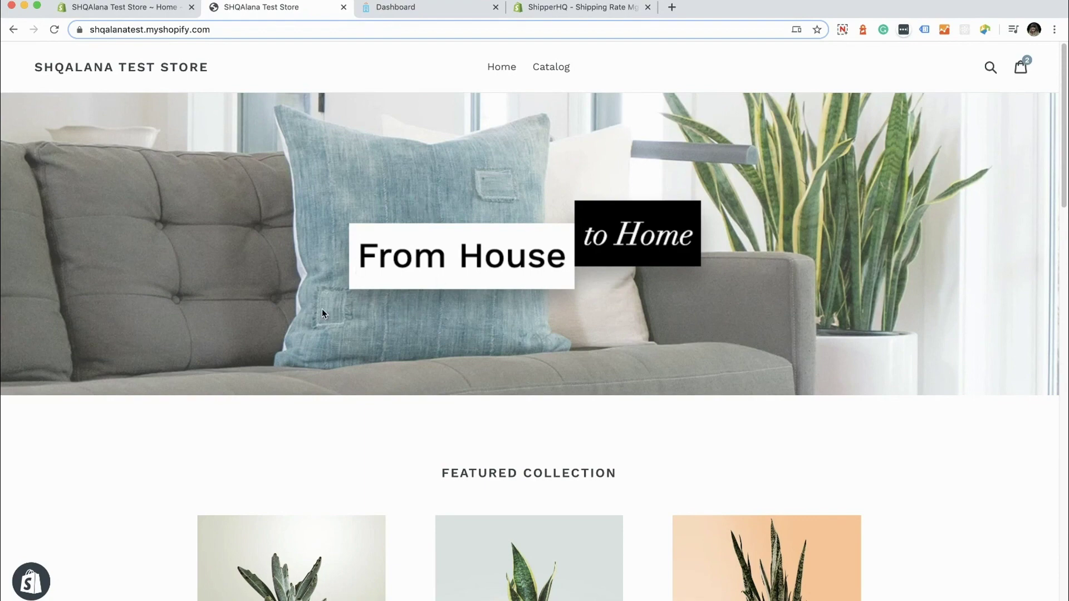
{"action": "scroll", "coordinate": [322, 336], "scroll_direction": "down", "scroll_amount": 3}
{"action": "scroll", "coordinate": [322, 340], "scroll_direction": "up", "scroll_amount": 3}
{"action": "left_click", "coordinate": [572, 10]}
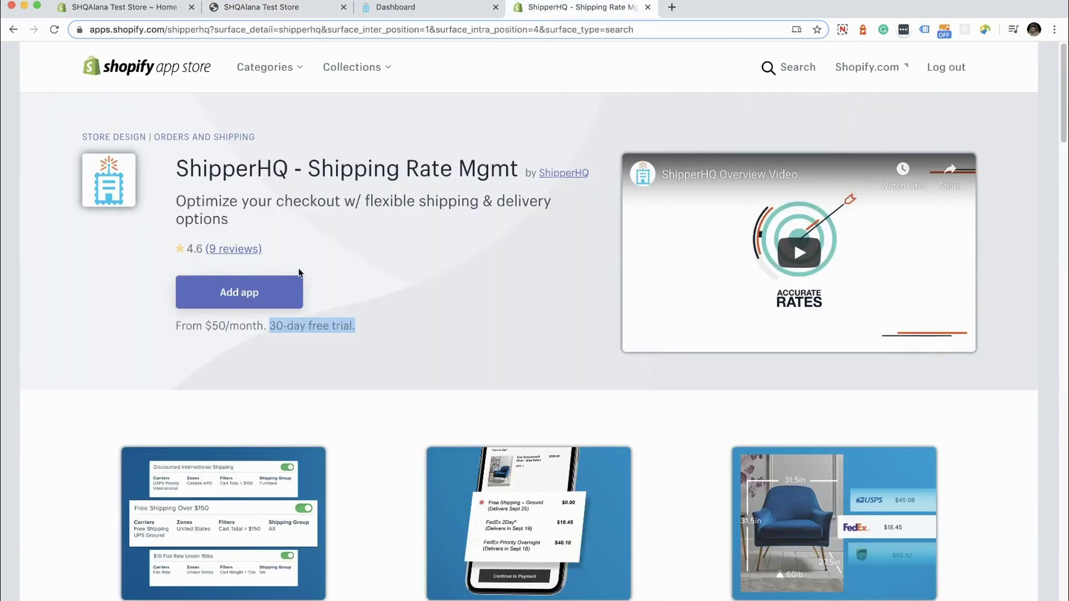
{"action": "left_click", "coordinate": [389, 299]}
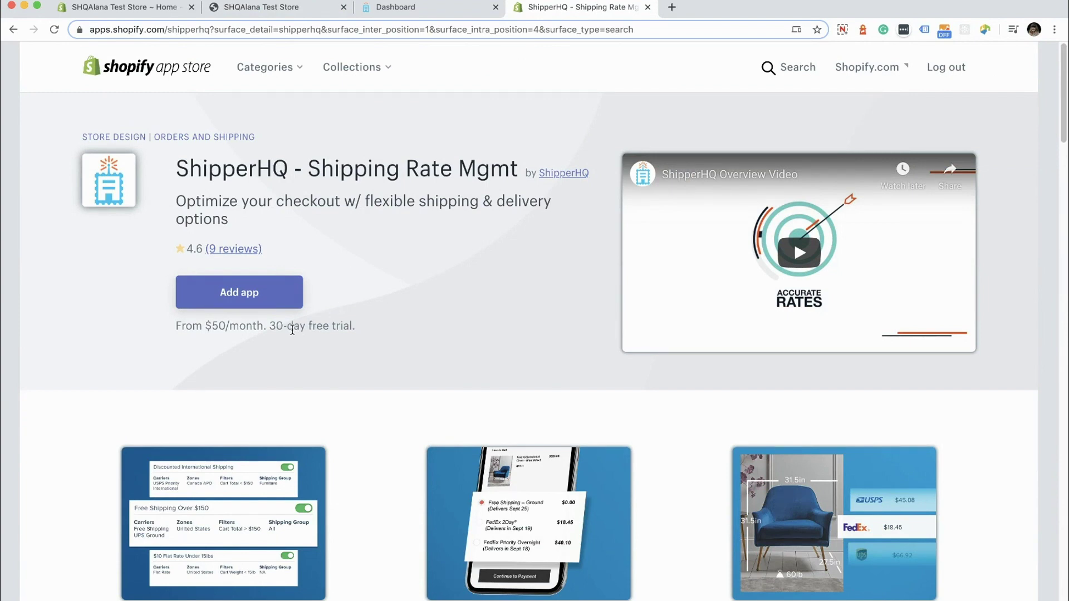
{"action": "left_click_drag", "start_coordinate": [275, 329], "coordinate": [376, 332]}
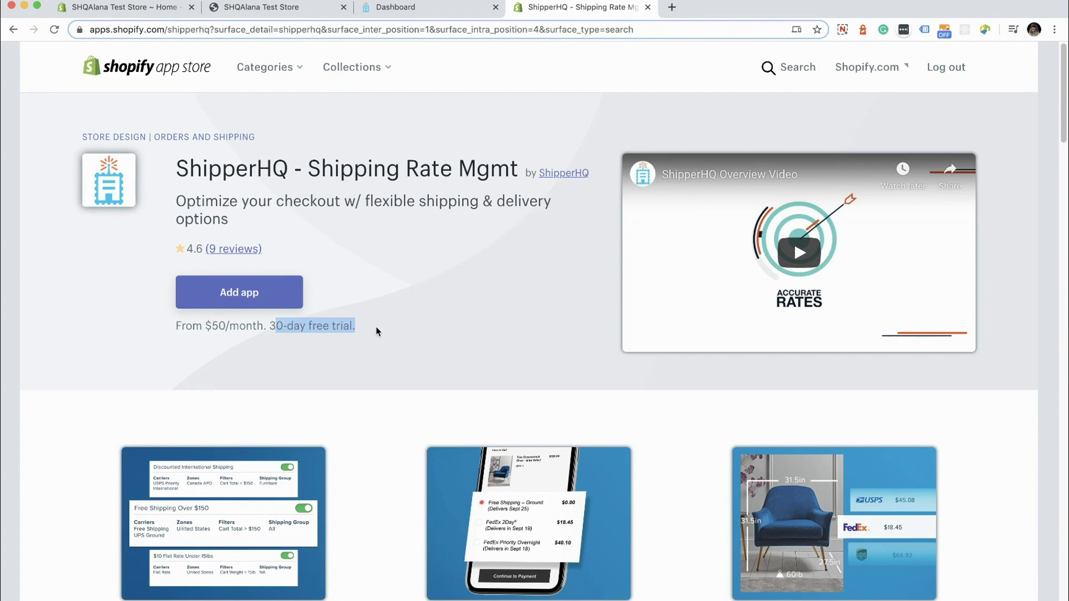
{"action": "left_click", "coordinate": [377, 329]}
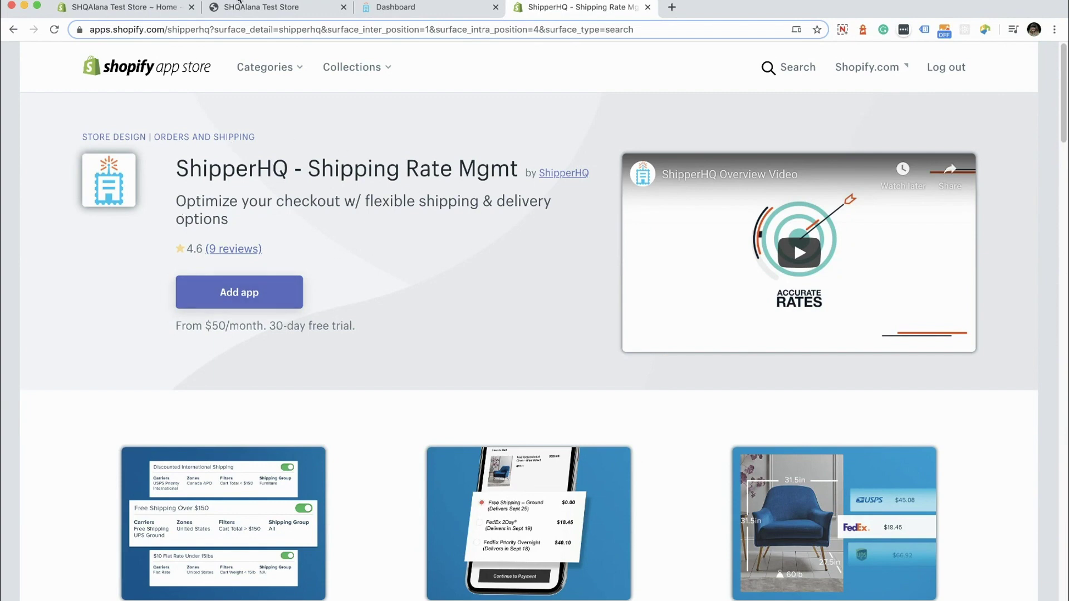
{"action": "left_click", "coordinate": [129, 7]}
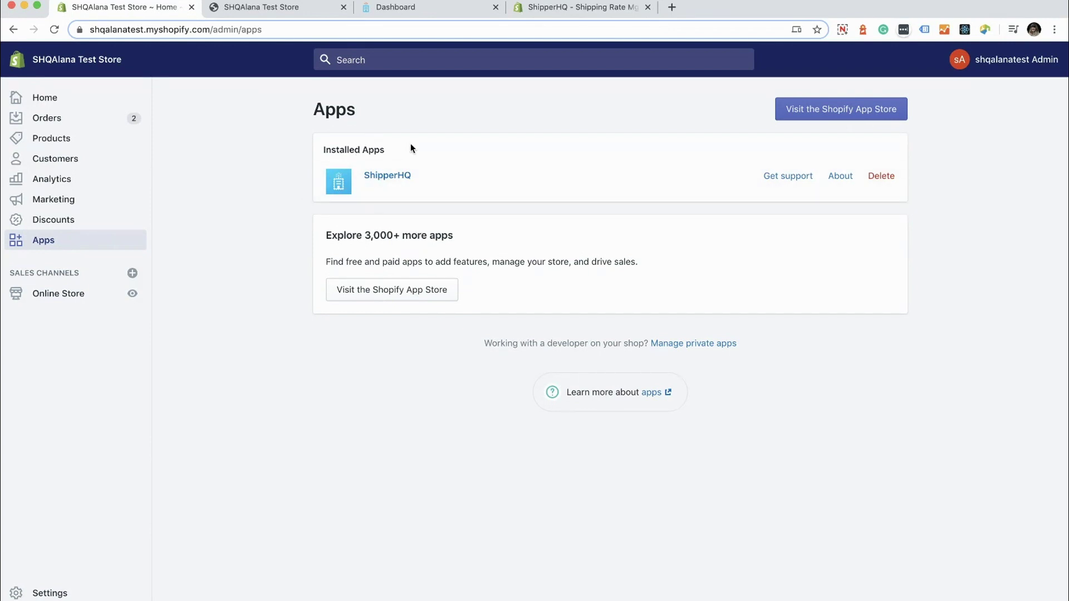
Step: Switch to the ShipperHQ dashboard showing the Origin, Carrier and Get Rates setup steps
{"action": "left_click", "coordinate": [401, 10]}
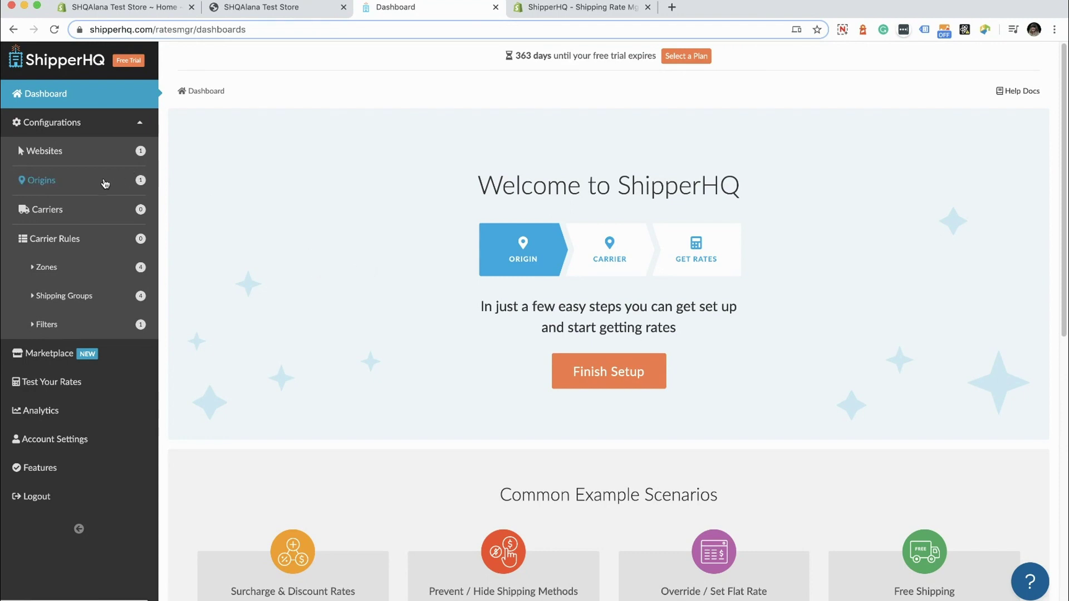
Step: Review the Austin TX - Parkway Warehouse origin's details, then go to the empty Carriers page
{"action": "left_click", "coordinate": [105, 184]}
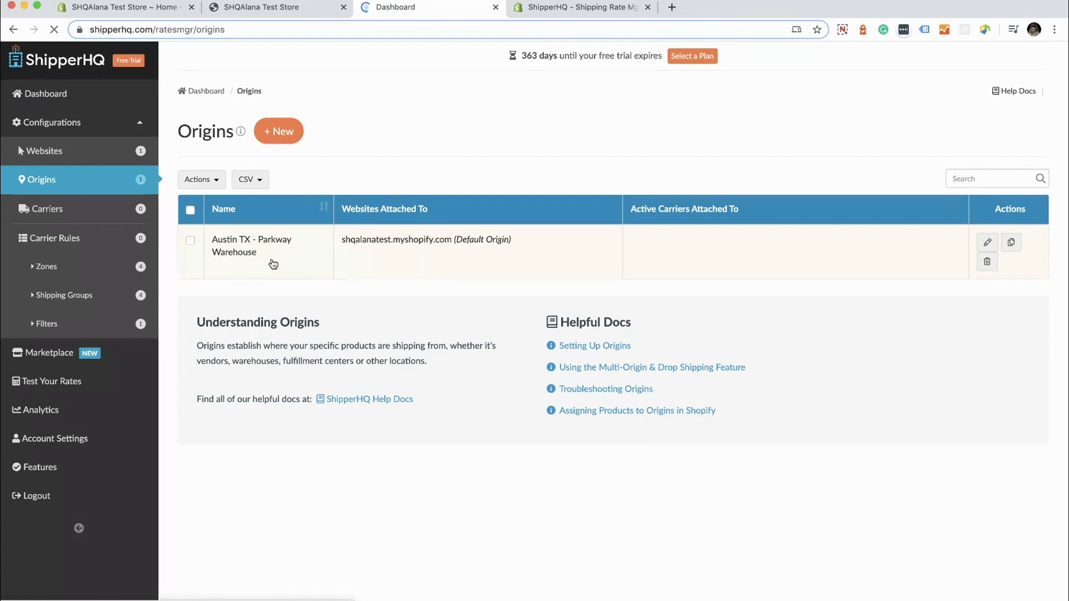
{"action": "left_click", "coordinate": [272, 264]}
{"action": "scroll", "coordinate": [416, 316], "scroll_direction": "down", "scroll_amount": 3}
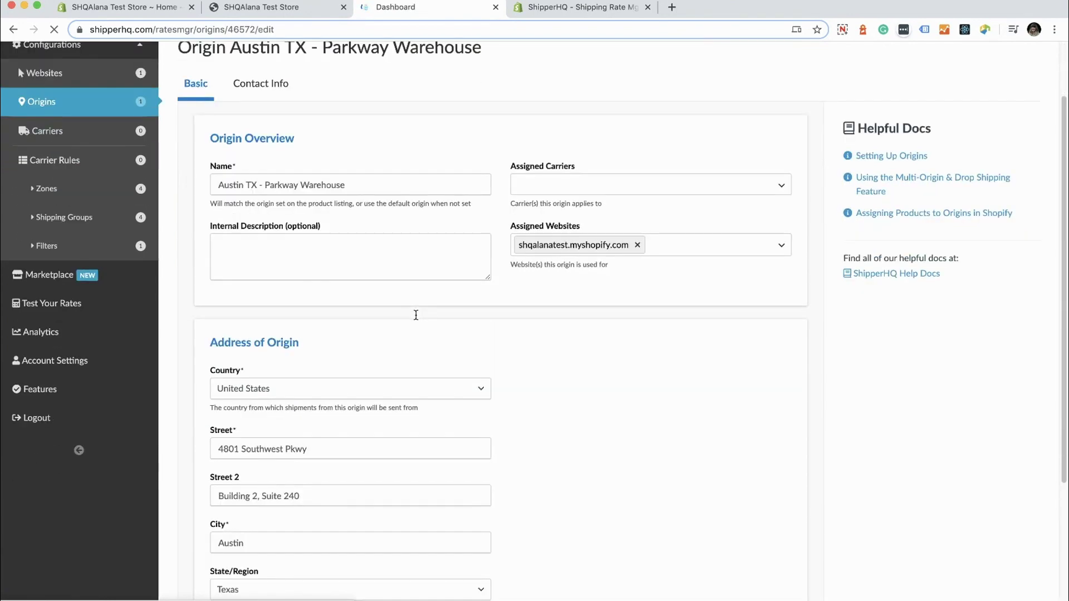
{"action": "scroll", "coordinate": [416, 315], "scroll_direction": "down", "scroll_amount": 3}
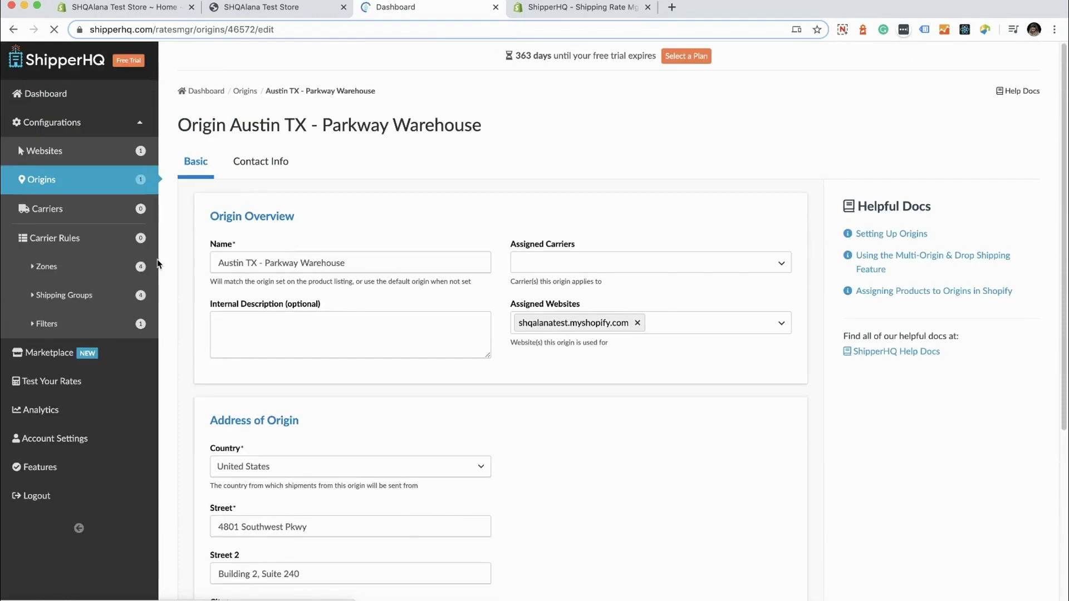
{"action": "left_click", "coordinate": [57, 211]}
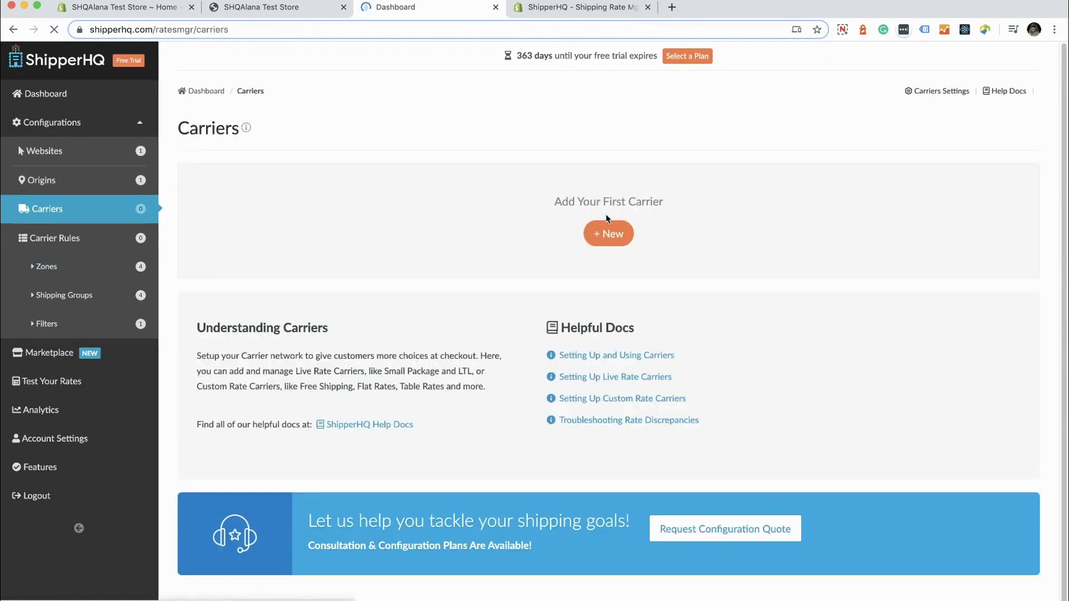
Step: Create a new Flat Rate custom carrier named 'Local Delivery'
{"action": "left_click", "coordinate": [610, 235]}
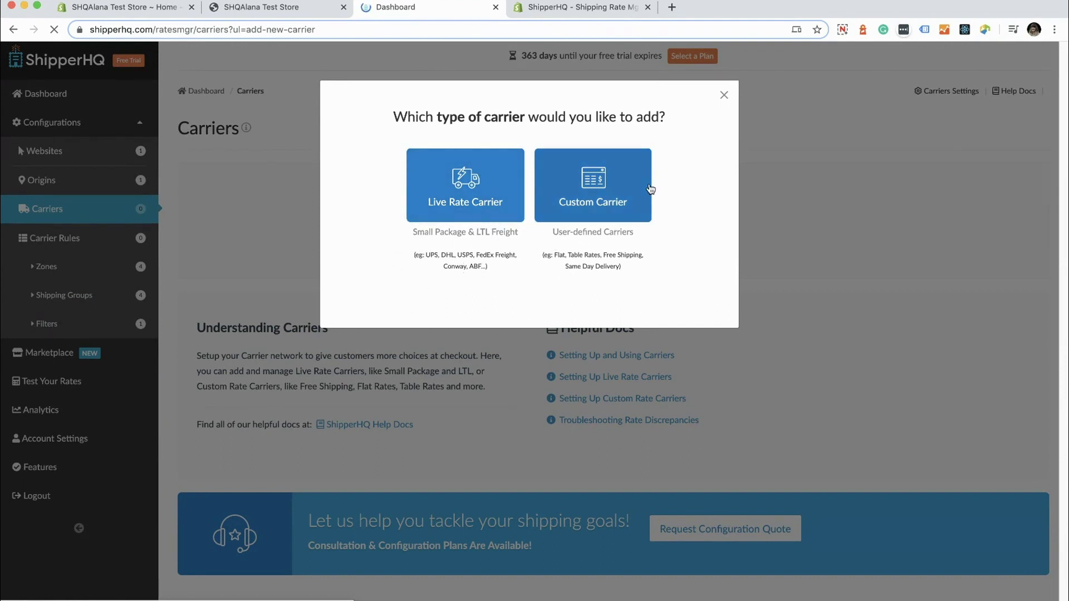
{"action": "left_click", "coordinate": [616, 186]}
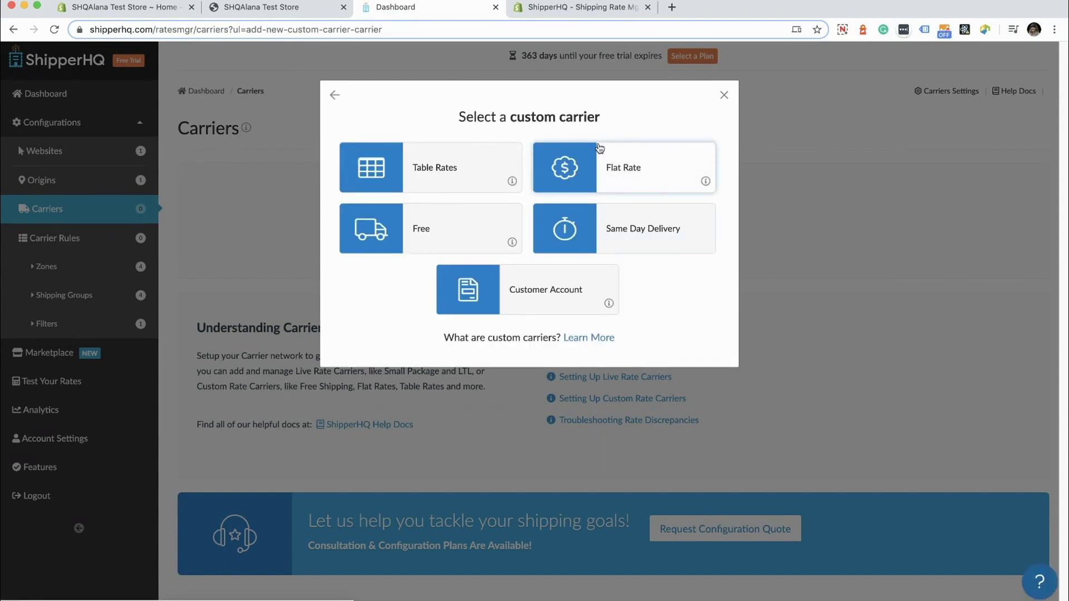
{"action": "left_click", "coordinate": [606, 179]}
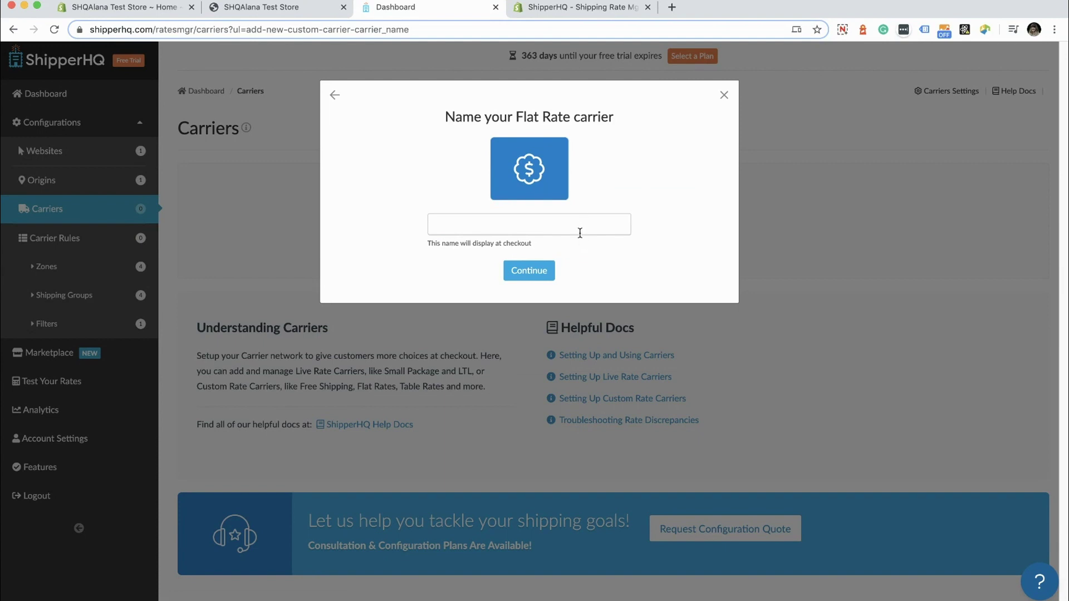
{"action": "left_click", "coordinate": [579, 228]}
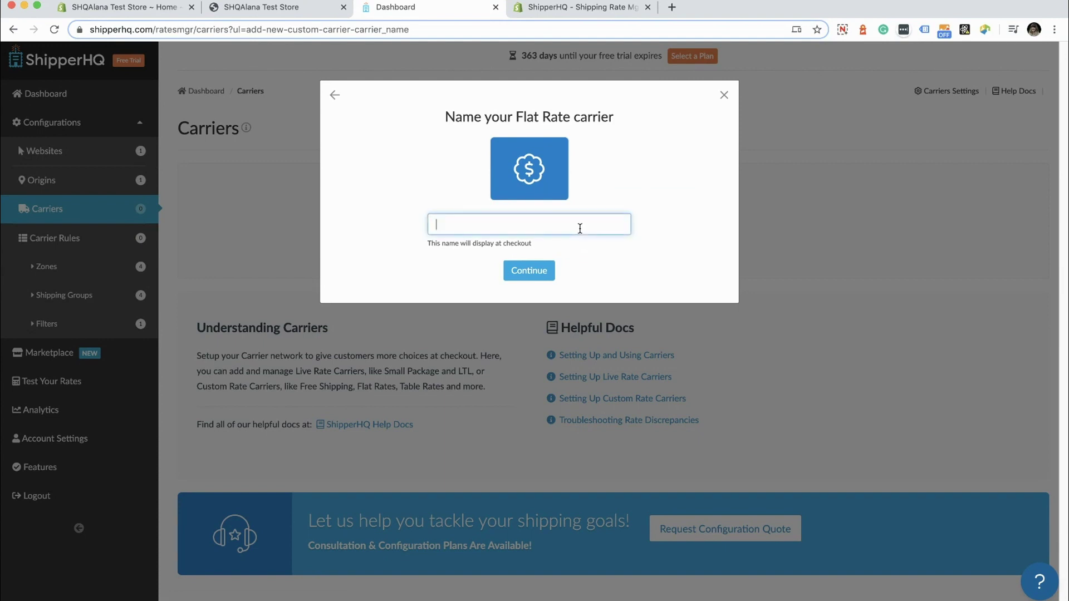
{"action": "type", "text": "Local Delivery"}
{"action": "left_click", "coordinate": [541, 274]}
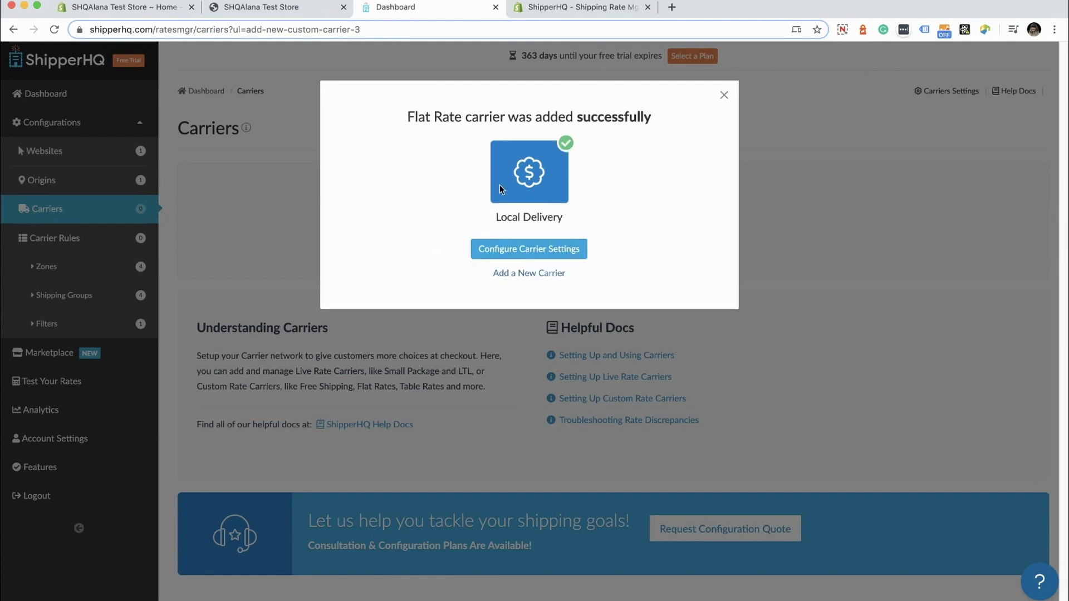
Step: Open the Local Delivery carrier and rename its shipping method from 'Fixed' to 'Courier'
{"action": "left_click", "coordinate": [548, 255]}
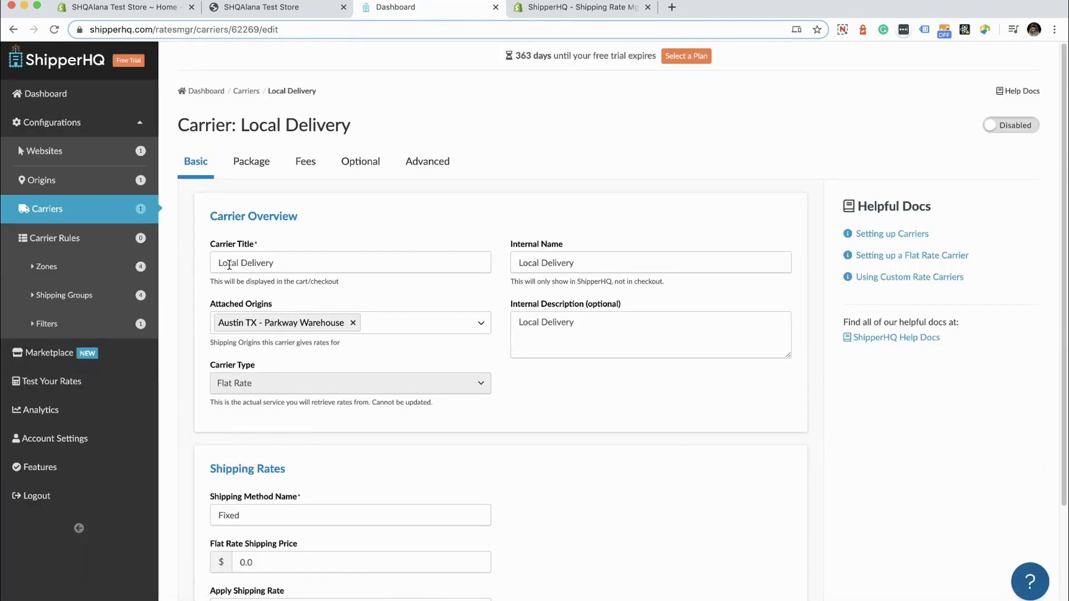
{"action": "left_click_drag", "start_coordinate": [220, 263], "coordinate": [275, 264]}
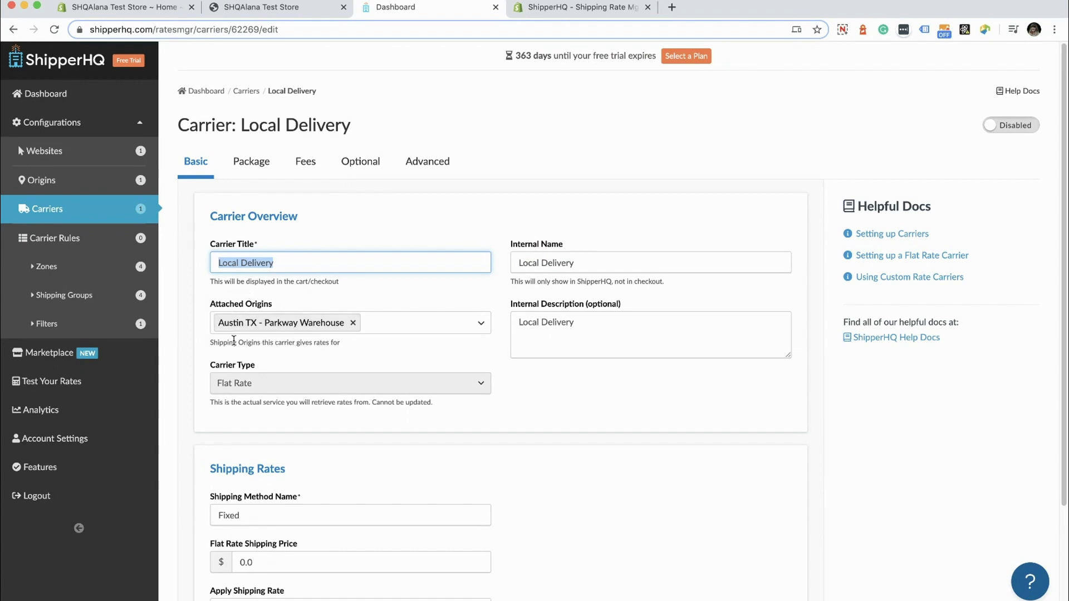
{"action": "scroll", "coordinate": [327, 350], "scroll_direction": "down", "scroll_amount": 5}
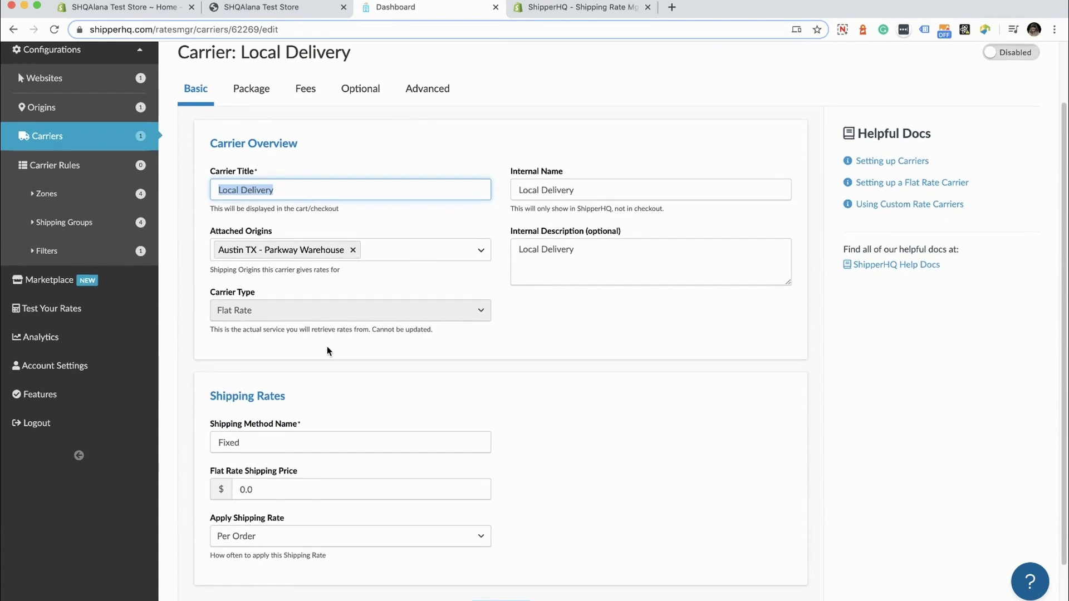
{"action": "double_click", "coordinate": [278, 386]}
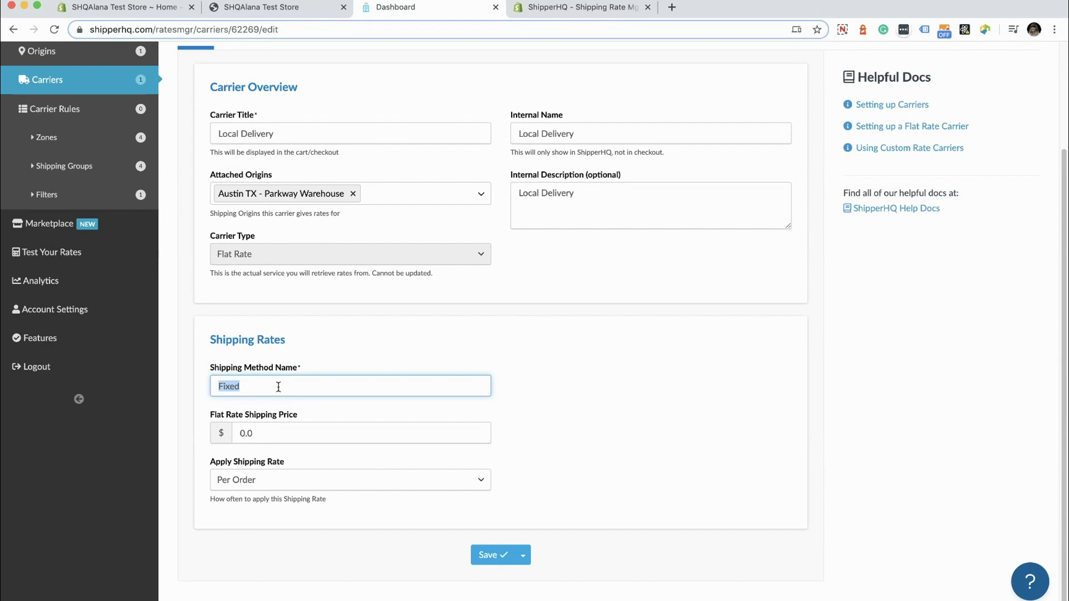
{"action": "type", "text": "Cou"}
{"action": "key", "text": "Down"}
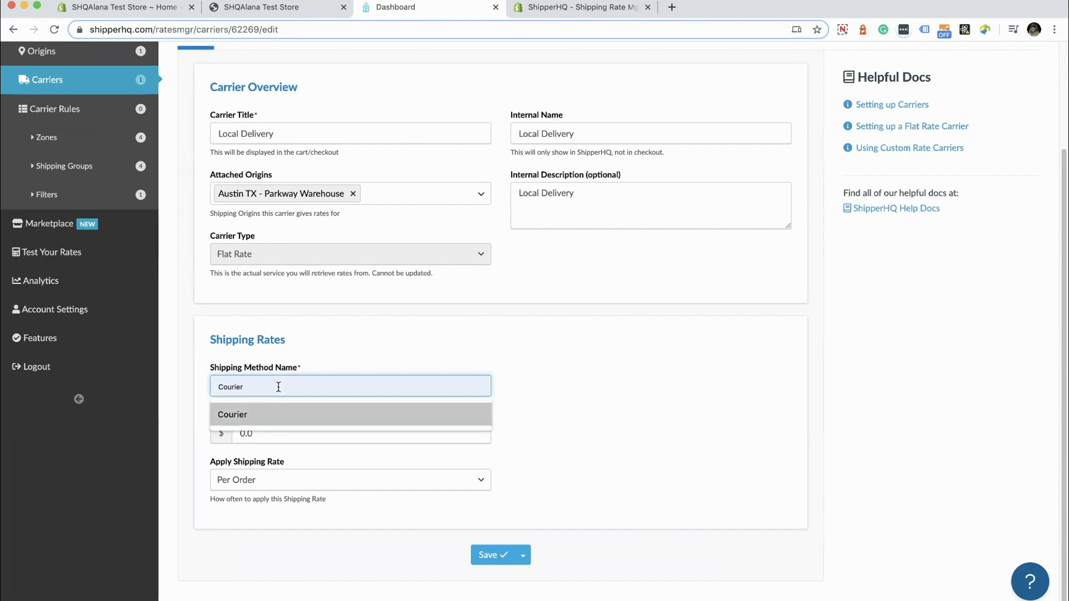
{"action": "key", "text": "Return"}
Step: Set the flat rate shipping price to 10.00, applied per order
{"action": "left_click", "coordinate": [287, 435]}
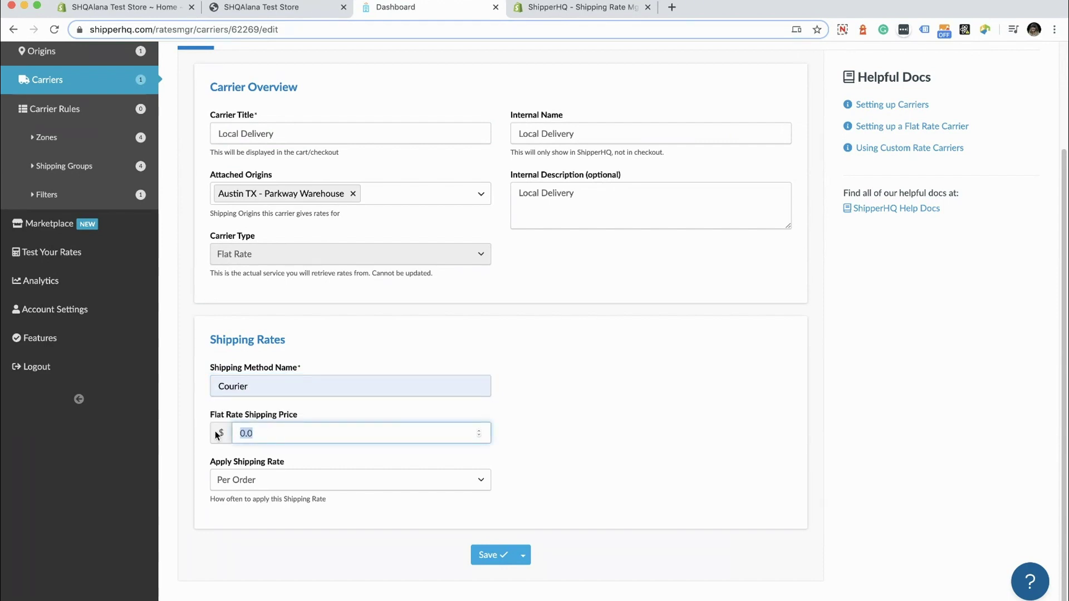
{"action": "type", "text": "10.00"}
{"action": "left_click", "coordinate": [299, 482]}
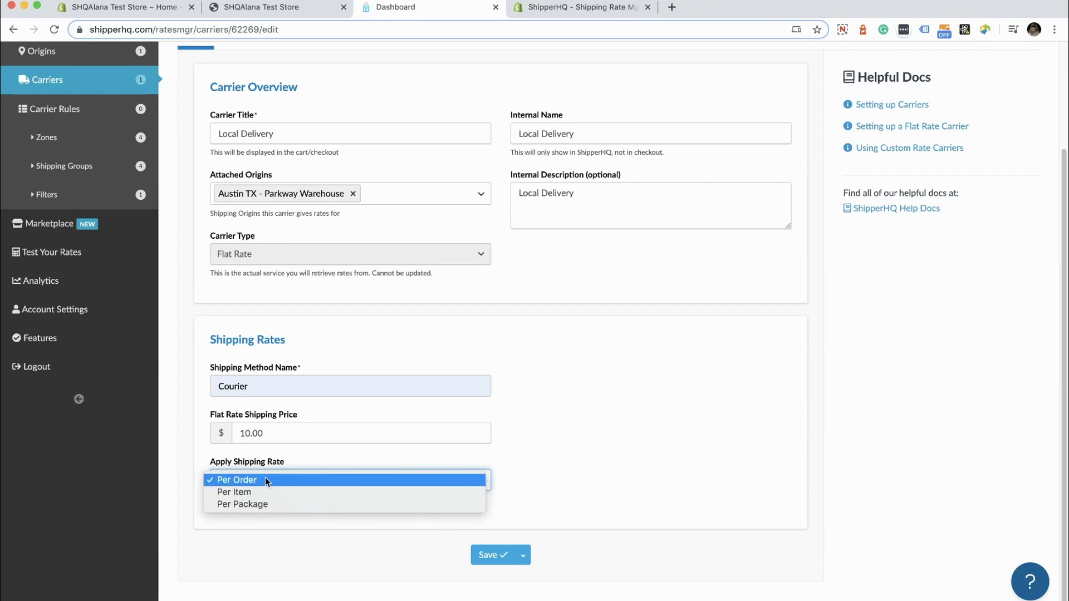
{"action": "left_click", "coordinate": [272, 455]}
{"action": "scroll", "coordinate": [372, 411], "scroll_direction": "up", "scroll_amount": 1}
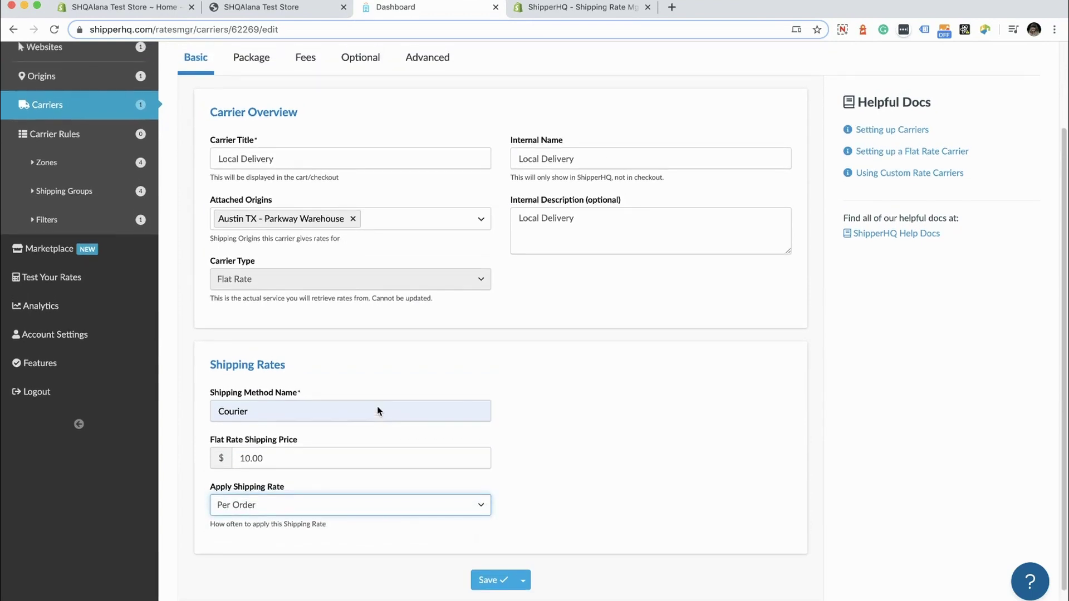
Step: Restrict the carrier to a specified radius with maximum delivery distance 20, and save
{"action": "left_click", "coordinate": [360, 63]}
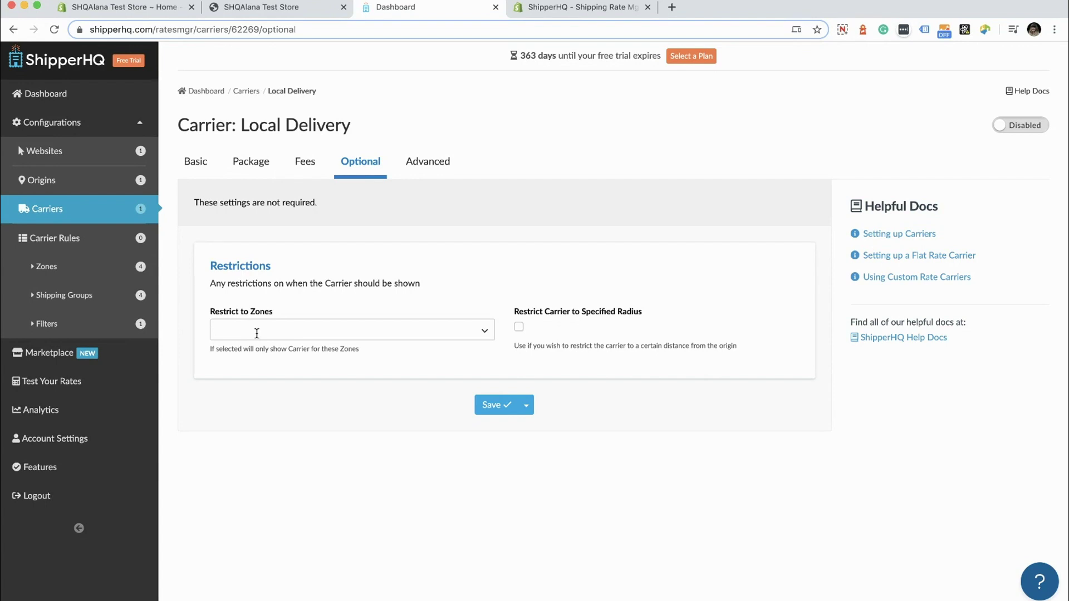
{"action": "left_click", "coordinate": [519, 328]}
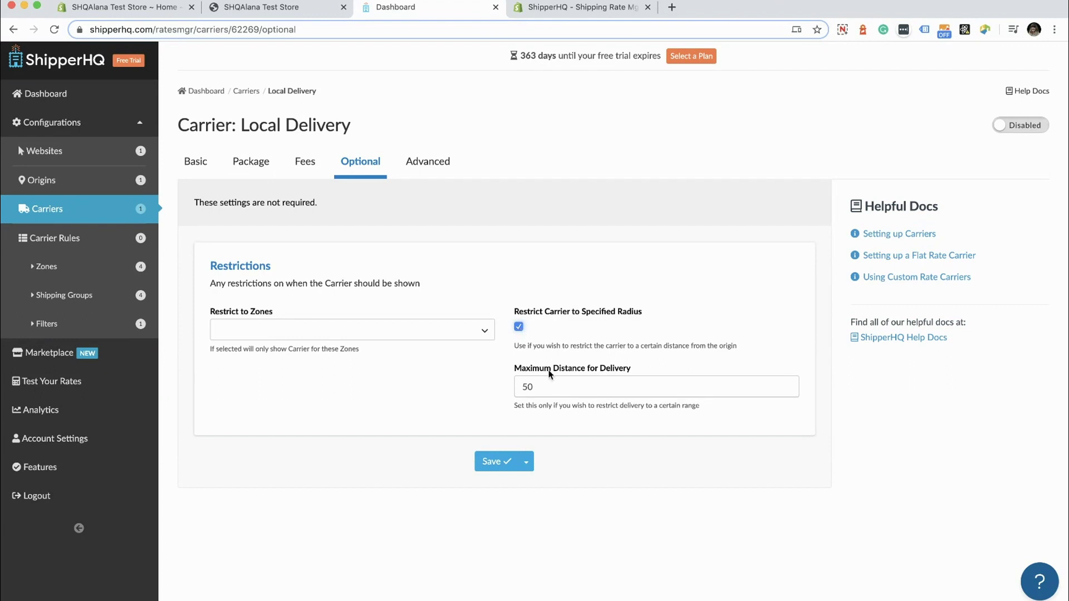
{"action": "double_click", "coordinate": [553, 388]}
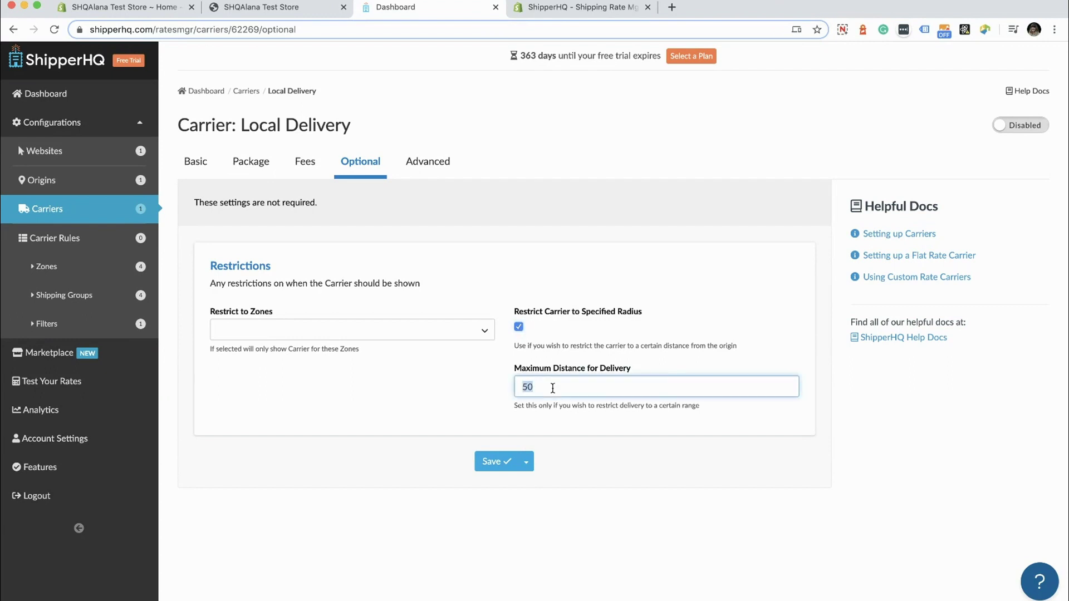
{"action": "type", "text": "20"}
{"action": "left_click", "coordinate": [601, 343]}
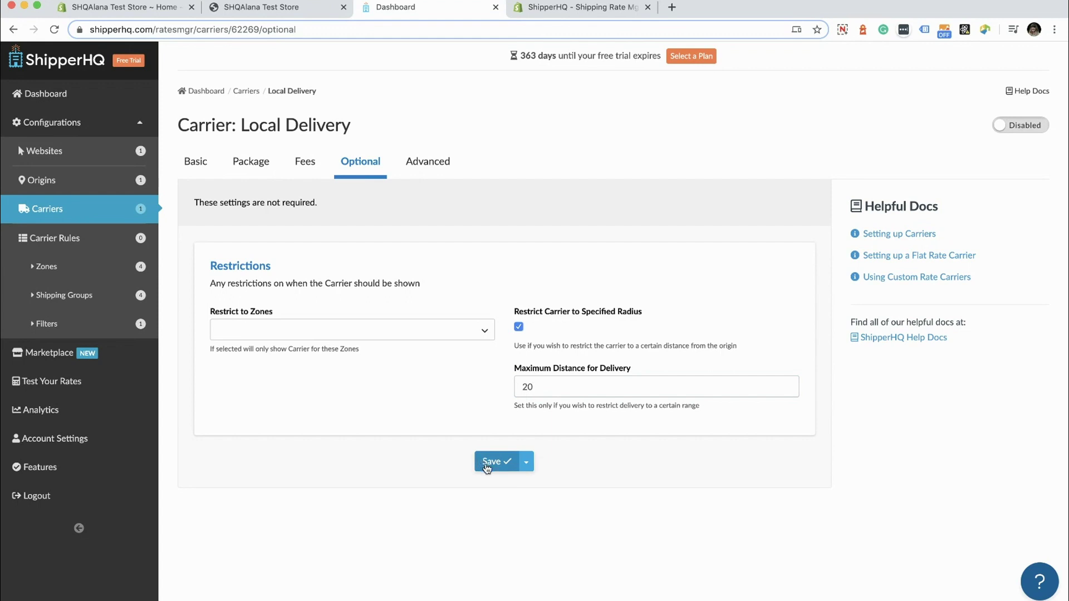
{"action": "left_click", "coordinate": [486, 465]}
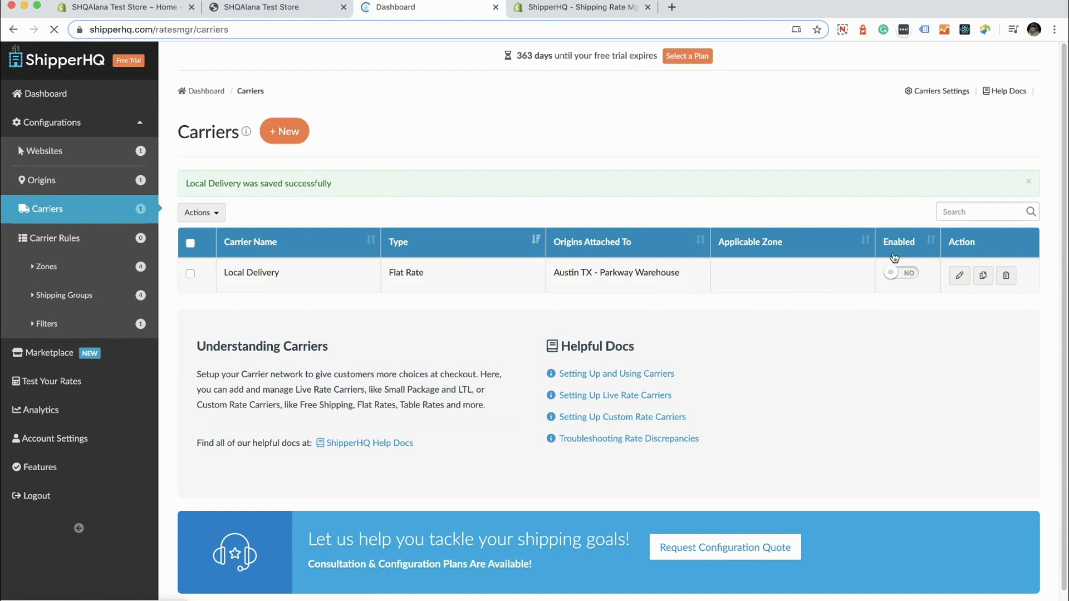
Step: Set Local Delivery's Enabled toggle to YES and switch to the SHQAlana Test Store storefront
{"action": "left_click", "coordinate": [914, 277]}
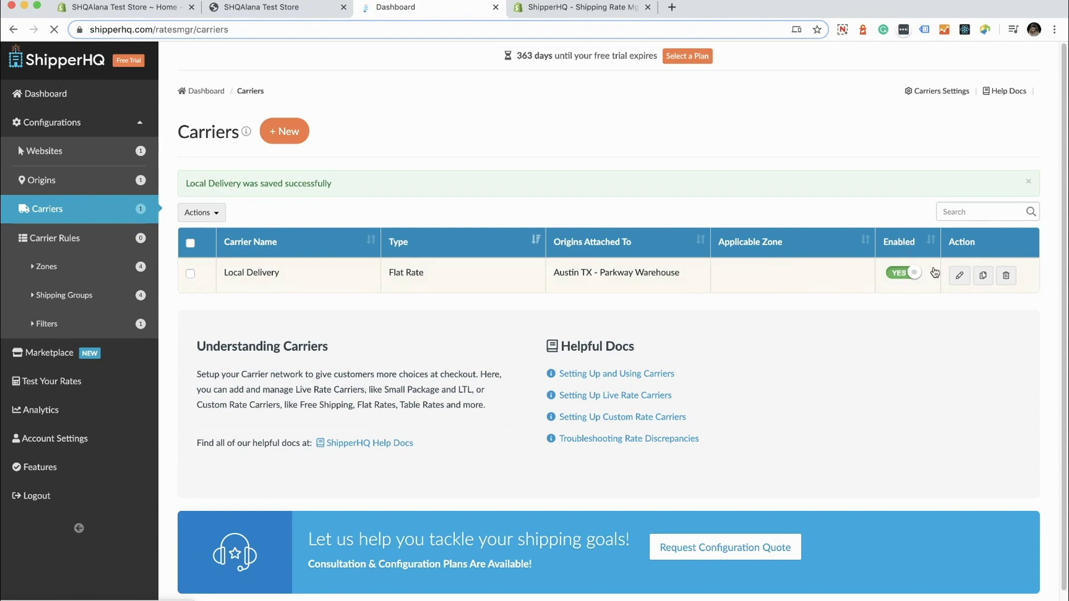
{"action": "left_click", "coordinate": [294, 9]}
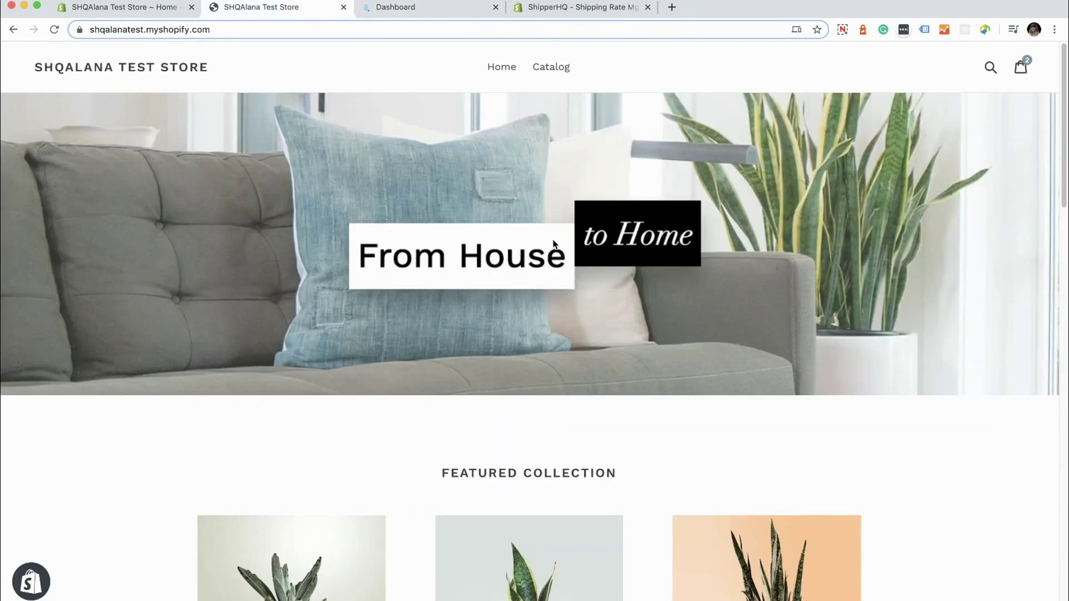
Step: Add the Haworthia plant to the cart from its product page
{"action": "scroll", "coordinate": [542, 249], "scroll_direction": "down", "scroll_amount": 2}
{"action": "scroll", "coordinate": [542, 249], "scroll_direction": "down", "scroll_amount": 4}
{"action": "left_click", "coordinate": [553, 498]}
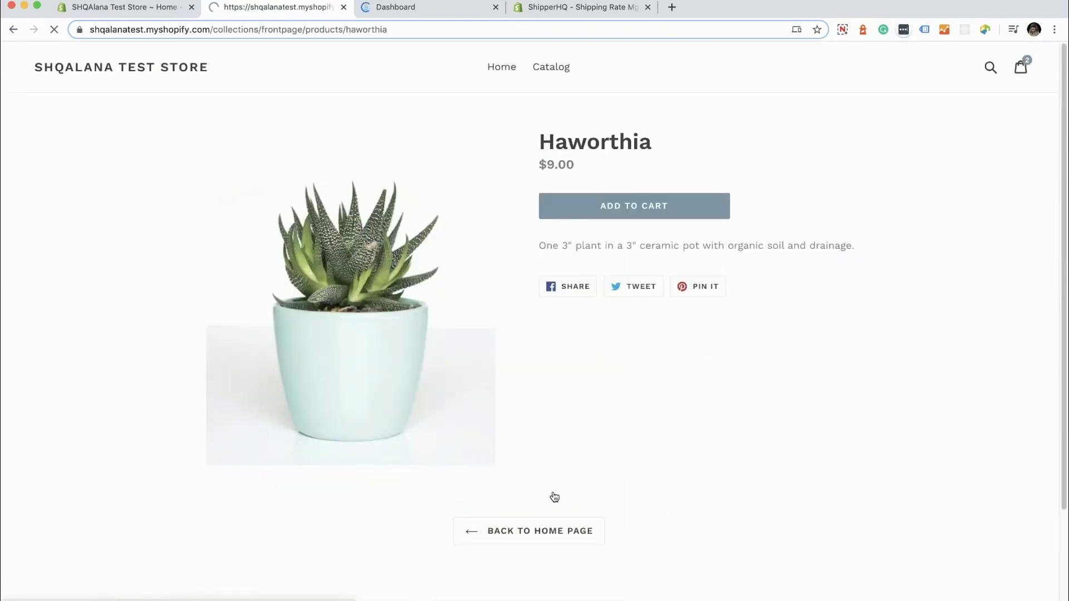
{"action": "left_click", "coordinate": [651, 205]}
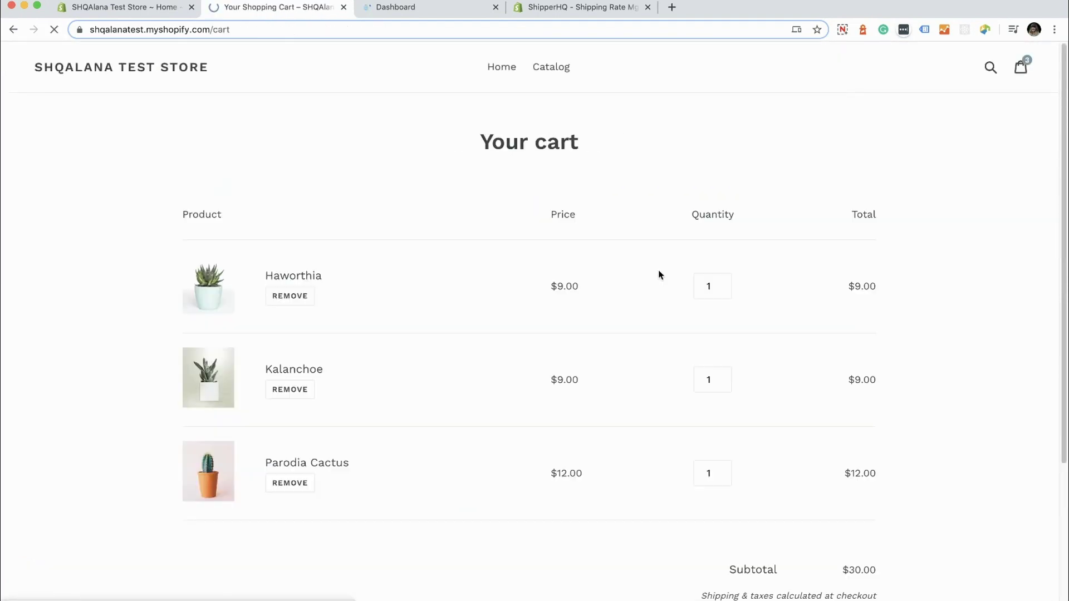
Step: Check out and confirm Local Delivery - Courier appears as a $10.00 shipping option
{"action": "scroll", "coordinate": [847, 412], "scroll_direction": "down", "scroll_amount": 3}
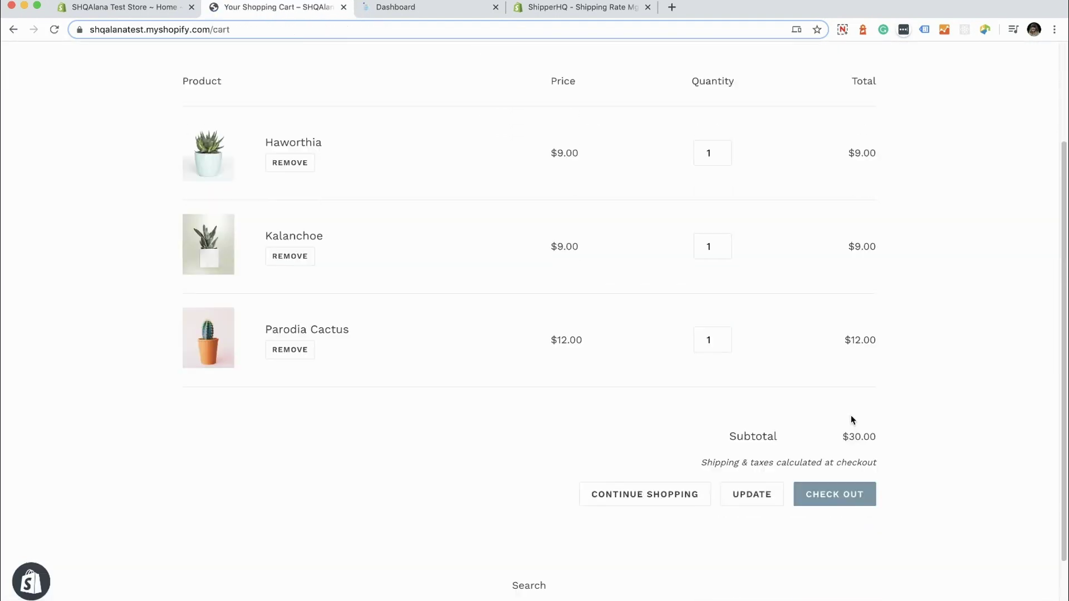
{"action": "left_click", "coordinate": [843, 498]}
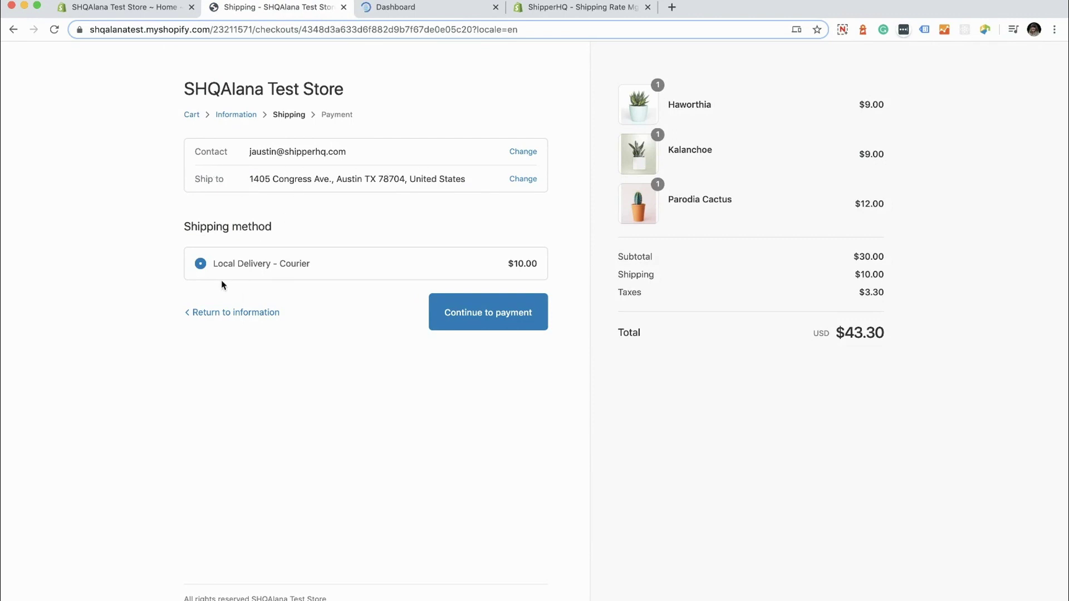
{"action": "left_click_drag", "start_coordinate": [213, 270], "coordinate": [571, 265]}
{"action": "left_click", "coordinate": [559, 266]}
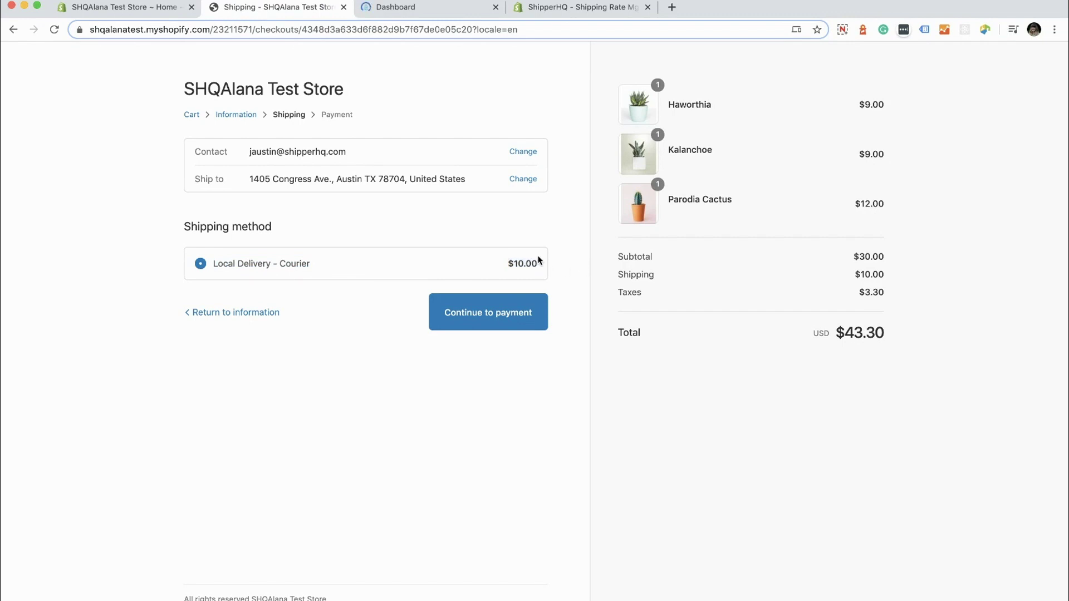